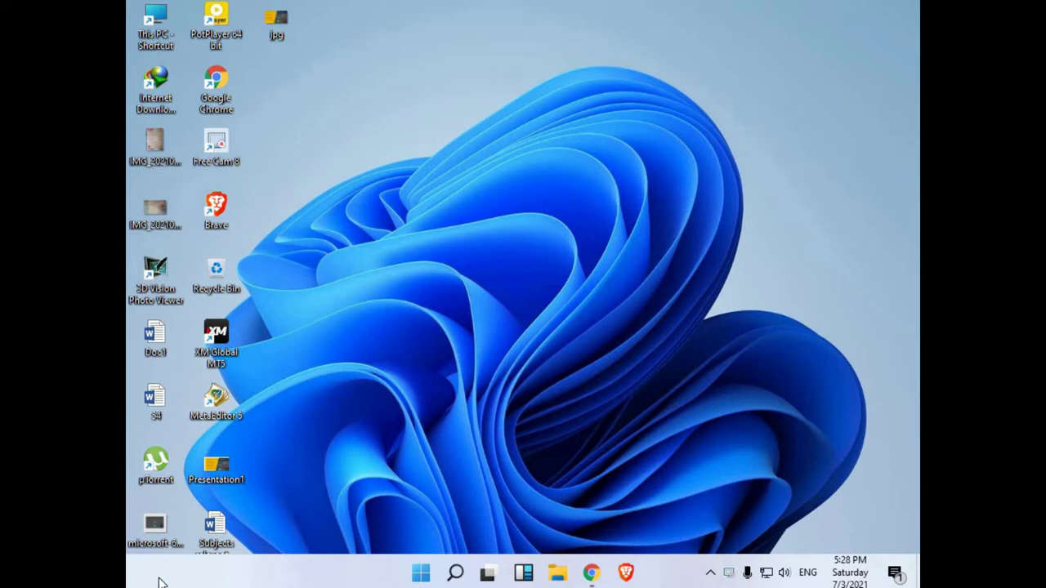
Step: Open the properties of This PC from File Explorer, examine the device and Windows specifications, and close both windows
{"action": "left_click", "coordinate": [558, 575]}
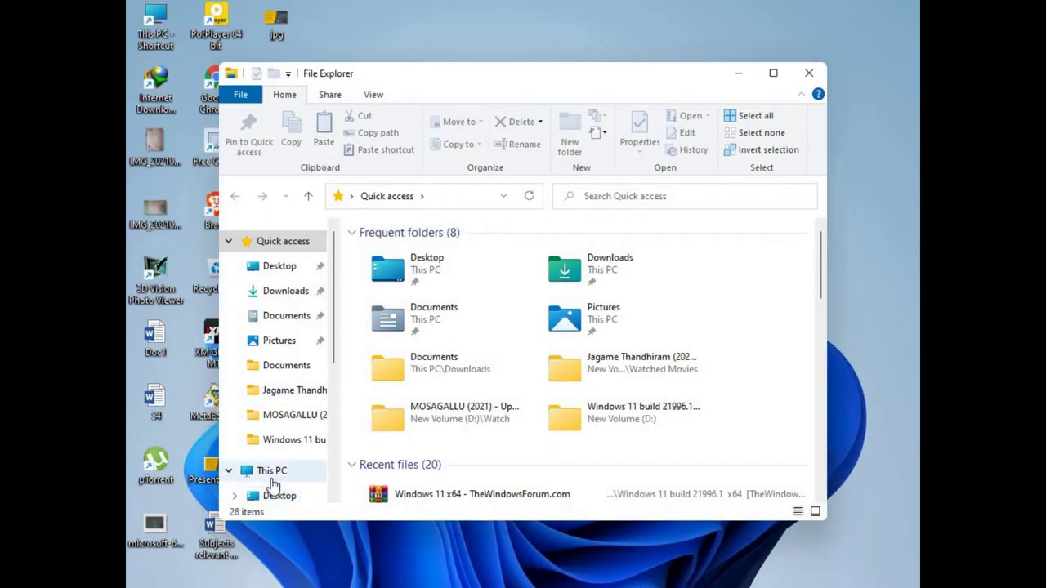
{"action": "right_click", "coordinate": [278, 472]}
{"action": "left_click", "coordinate": [321, 466]}
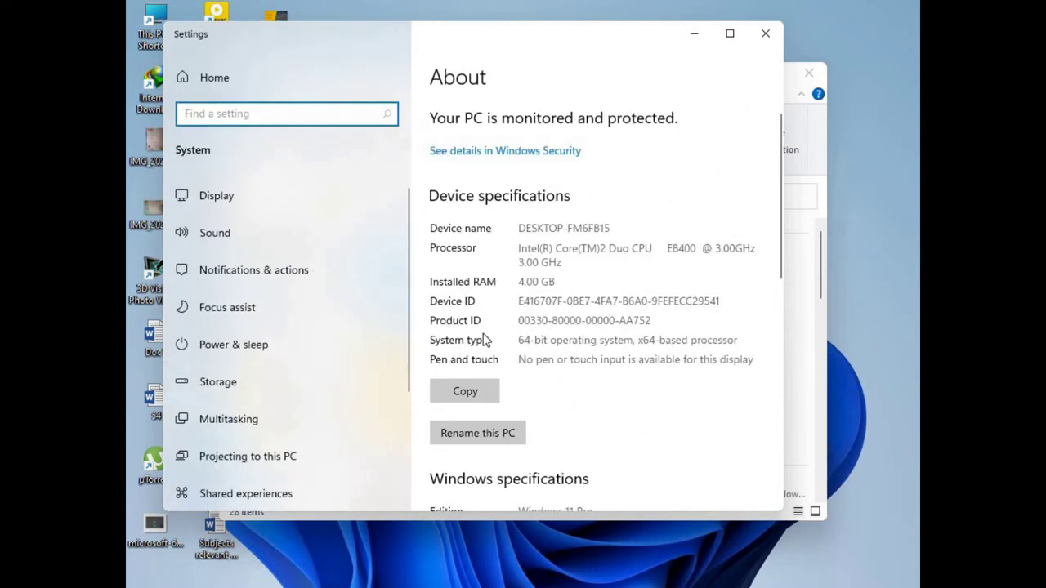
{"action": "scroll", "coordinate": [495, 454], "scroll_direction": "down", "scroll_amount": 5}
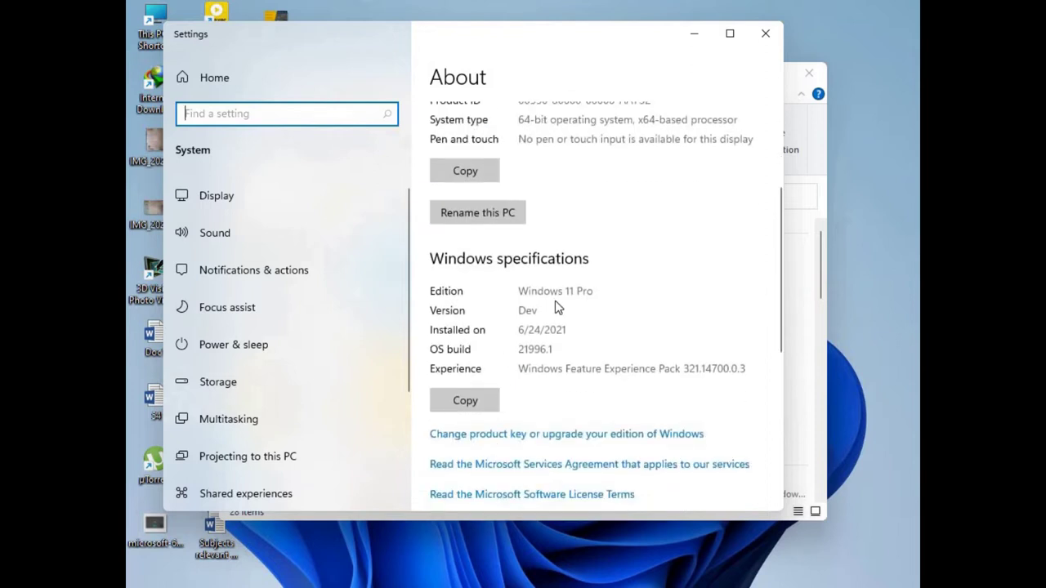
{"action": "scroll", "coordinate": [520, 384], "scroll_direction": "up", "scroll_amount": 5}
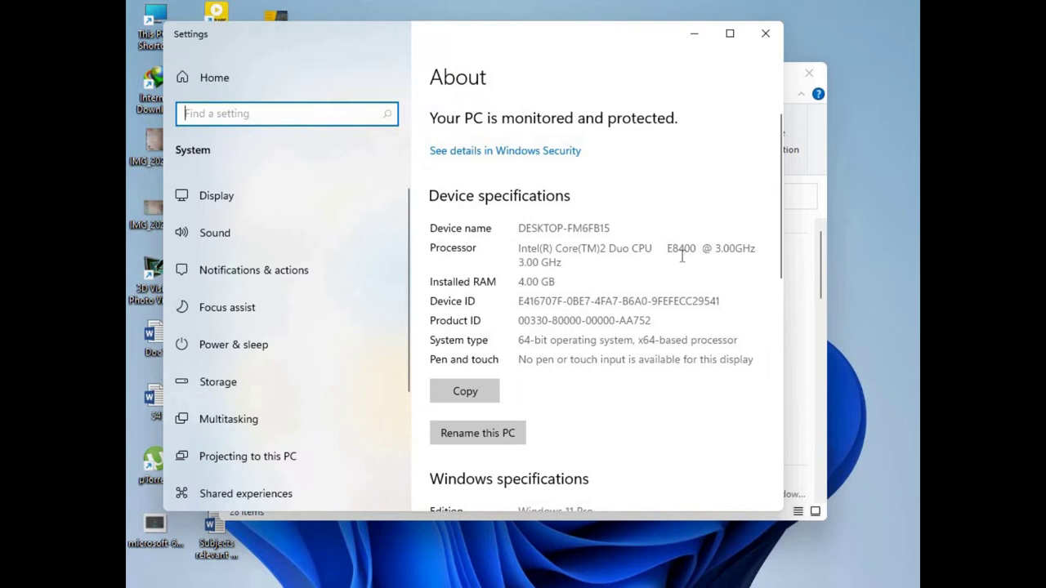
{"action": "left_click", "coordinate": [760, 43]}
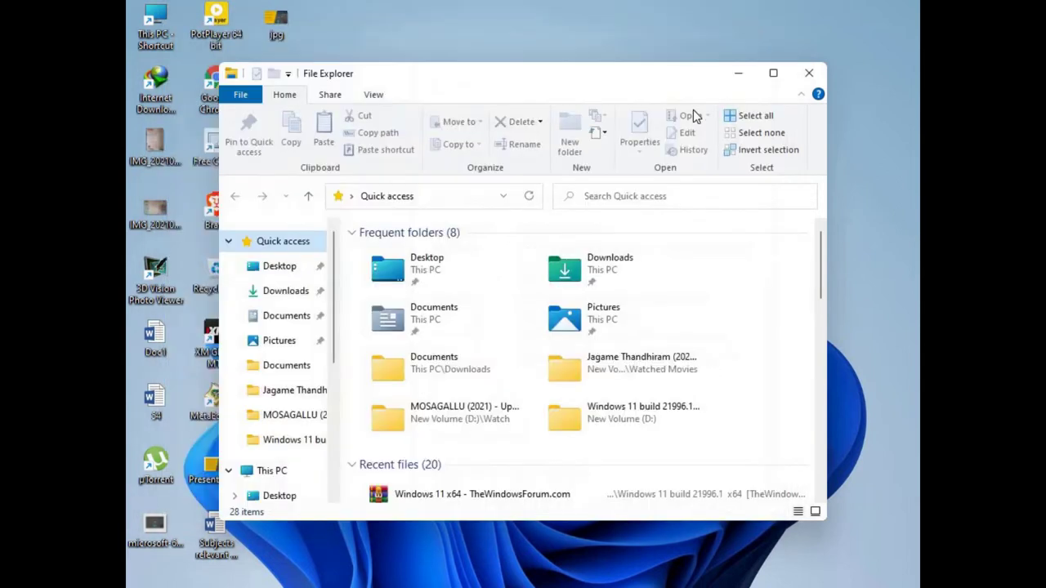
{"action": "left_click", "coordinate": [806, 81]}
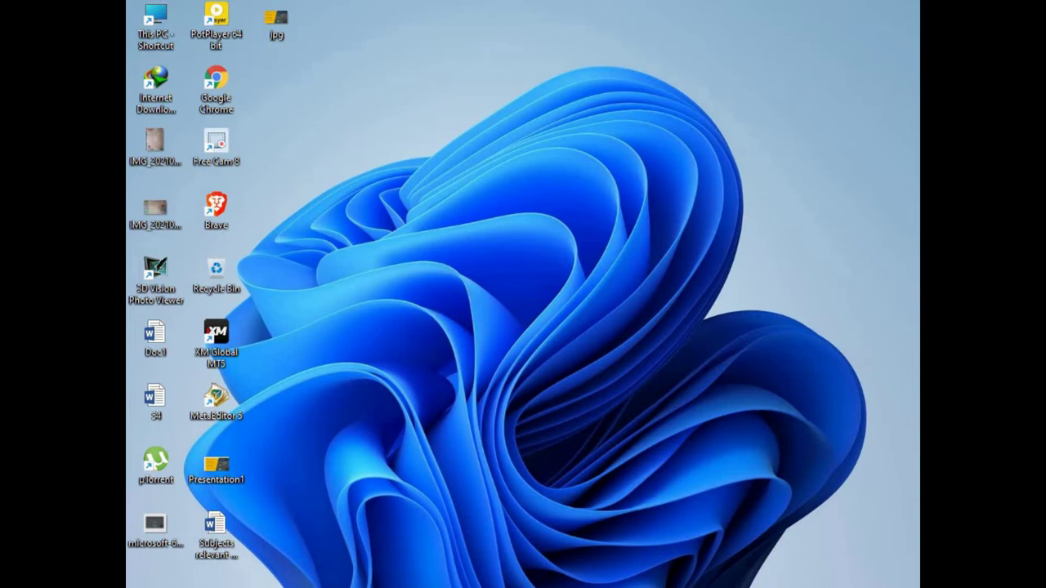
Step: Switch to Chrome and examine the appraiserres.dll page on pconlife.com, including its file information and list of downloadable versions
{"action": "mouse_move", "coordinate": [591, 574]}
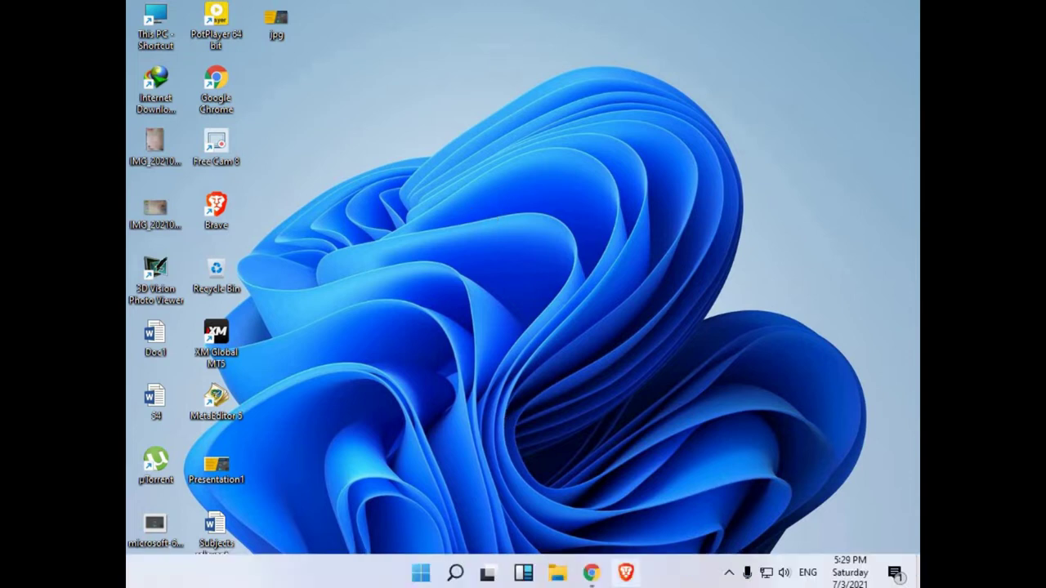
{"action": "left_click", "coordinate": [590, 572]}
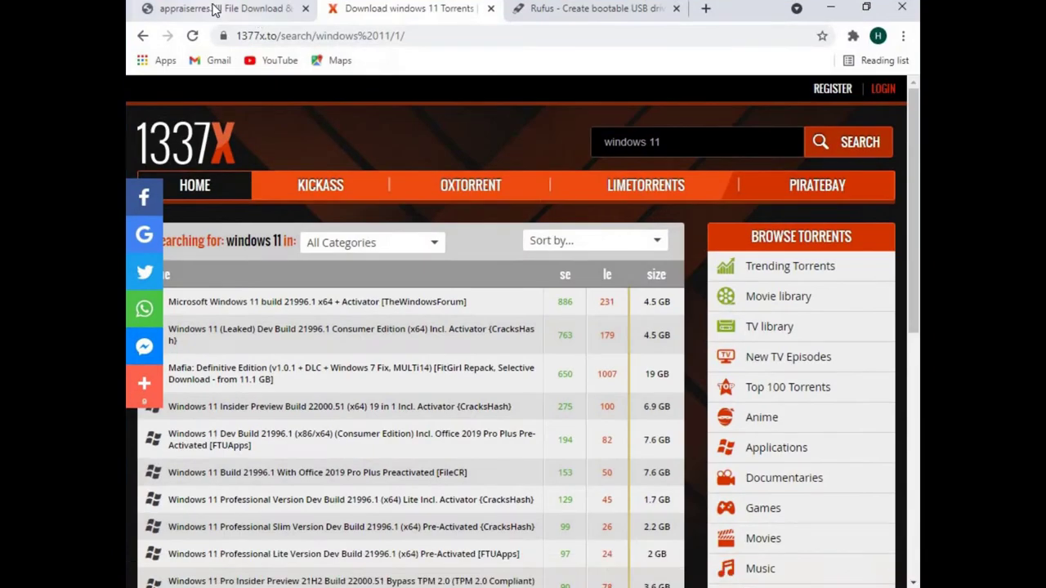
{"action": "left_click", "coordinate": [213, 8]}
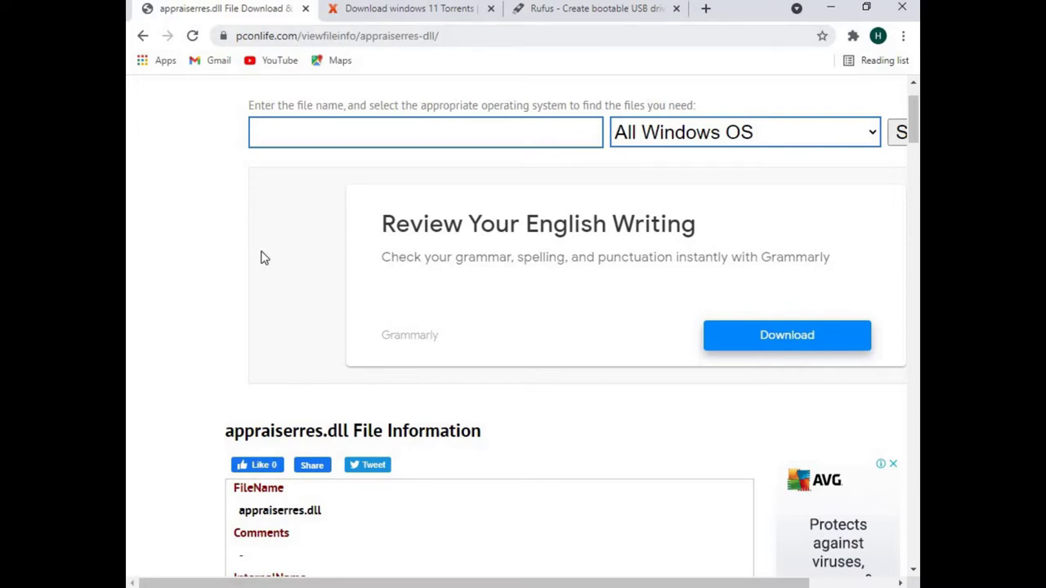
{"action": "scroll", "coordinate": [276, 266], "scroll_direction": "down", "scroll_amount": 2}
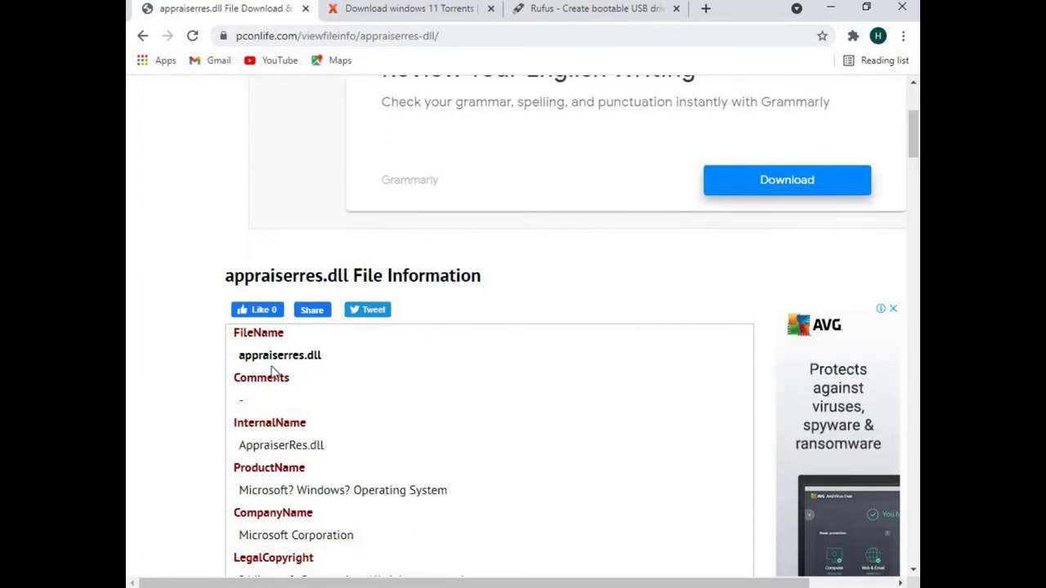
{"action": "scroll", "coordinate": [312, 378], "scroll_direction": "down", "scroll_amount": 14}
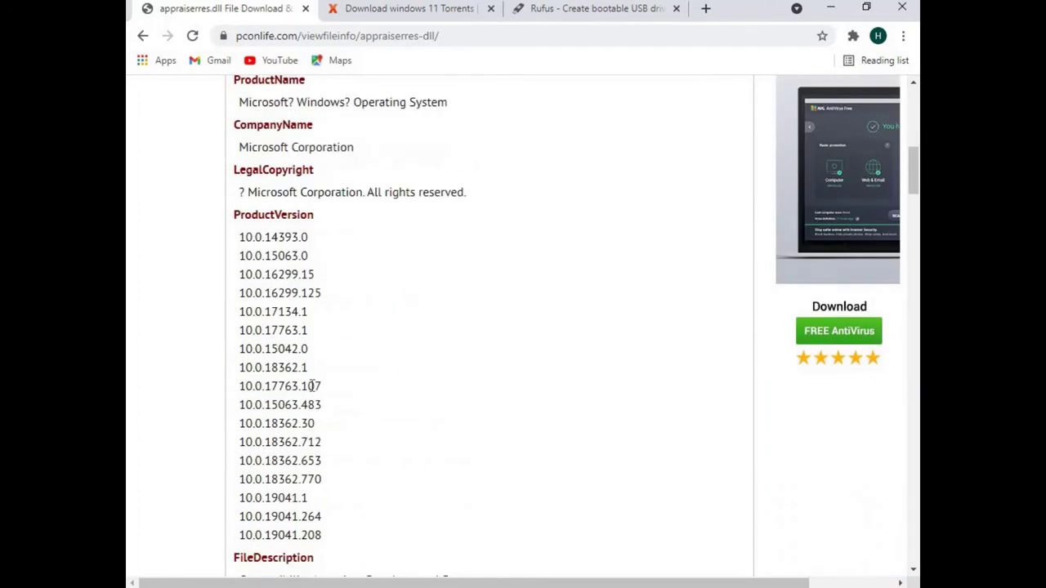
{"action": "scroll", "coordinate": [321, 383], "scroll_direction": "down", "scroll_amount": 6}
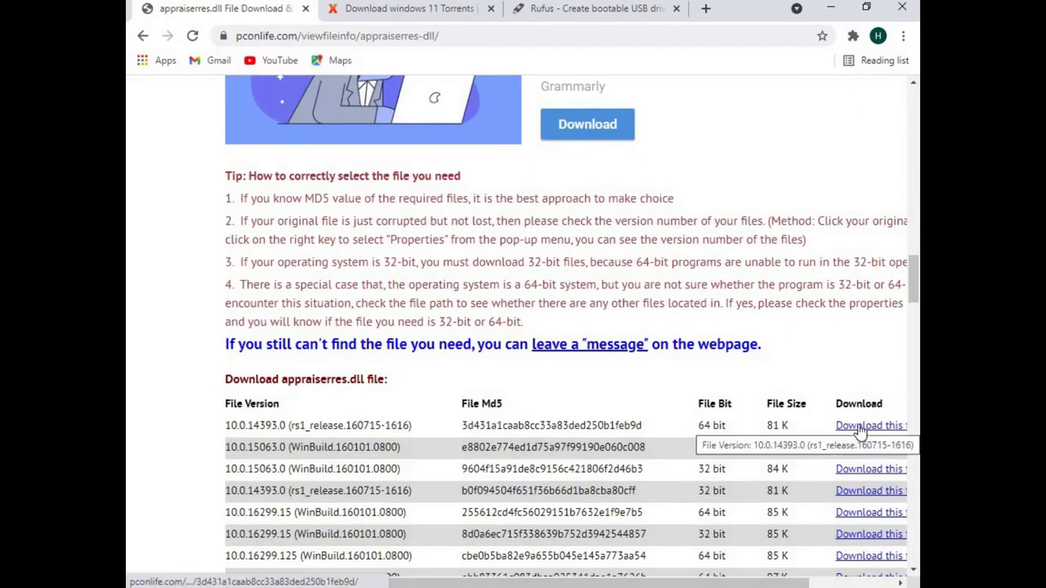
{"action": "scroll", "coordinate": [381, 308], "scroll_direction": "up", "scroll_amount": 4}
{"action": "scroll", "coordinate": [380, 310], "scroll_direction": "up", "scroll_amount": 12}
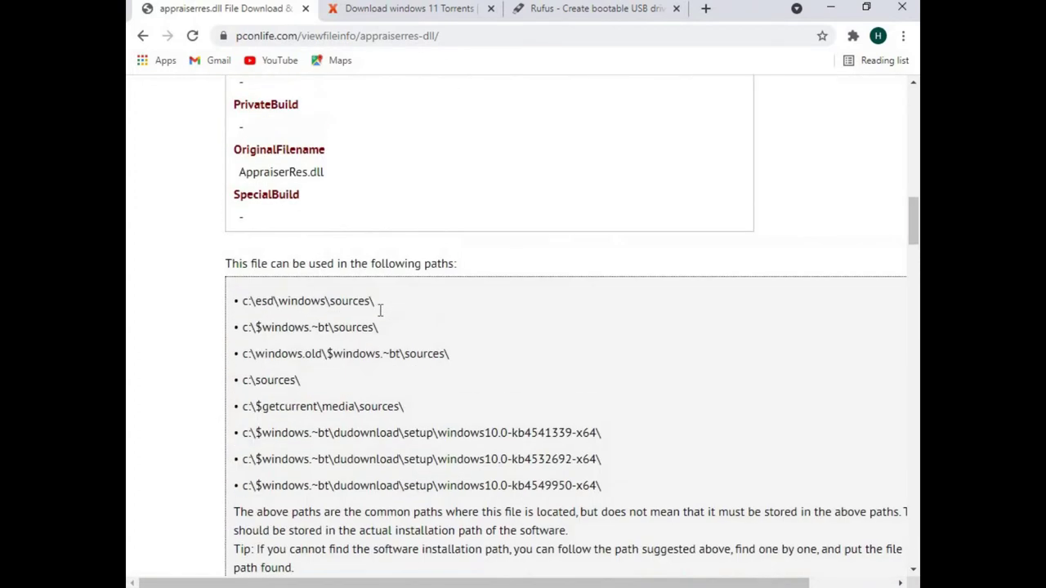
{"action": "scroll", "coordinate": [380, 310], "scroll_direction": "up", "scroll_amount": 7}
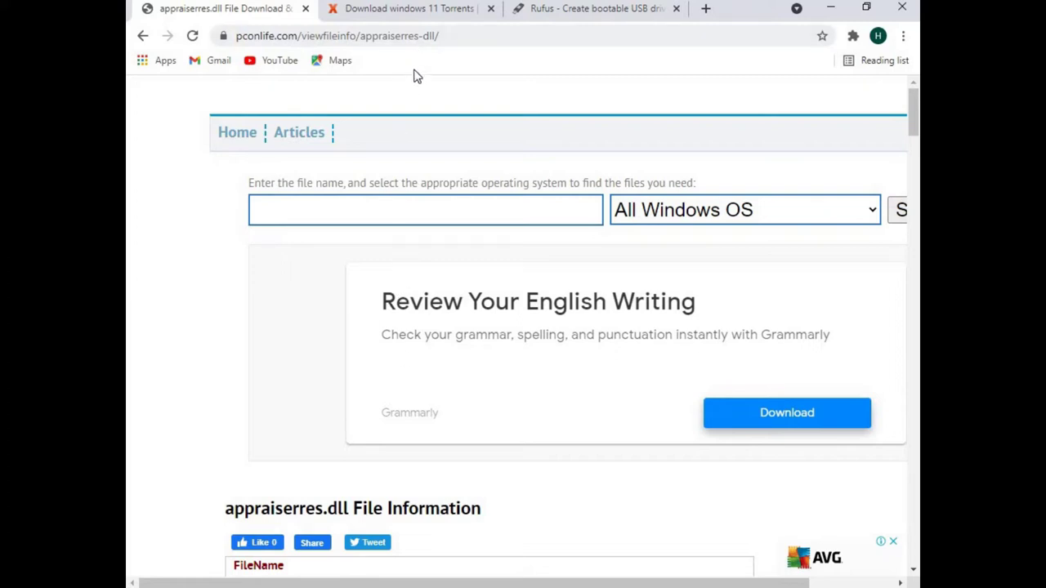
Step: Go back to the Google results for 1337x in the torrent page's tab and open the 1337x site's Applications category
{"action": "left_click", "coordinate": [380, 16]}
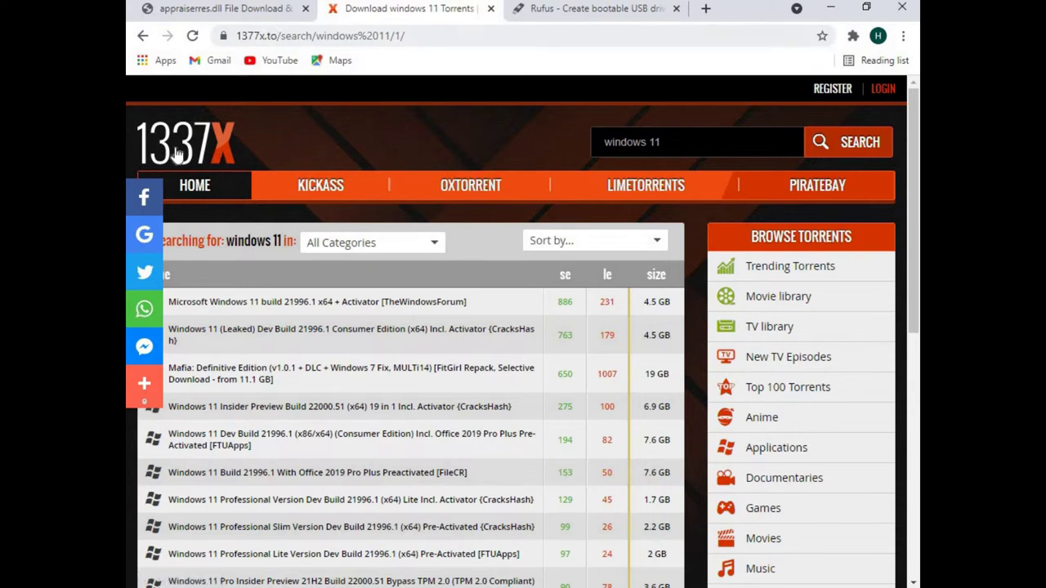
{"action": "left_click", "coordinate": [145, 35]}
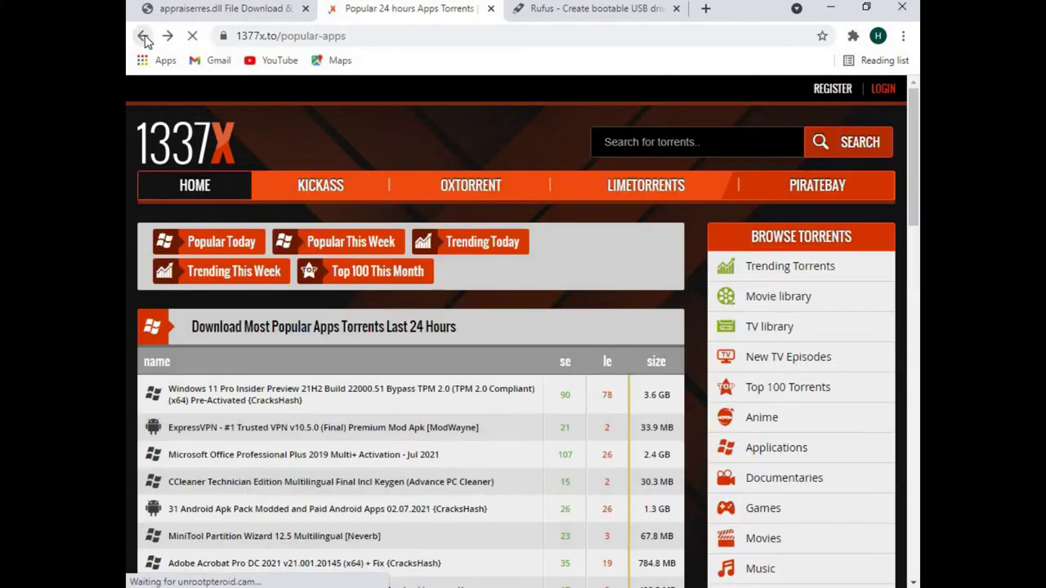
{"action": "left_click", "coordinate": [145, 35]}
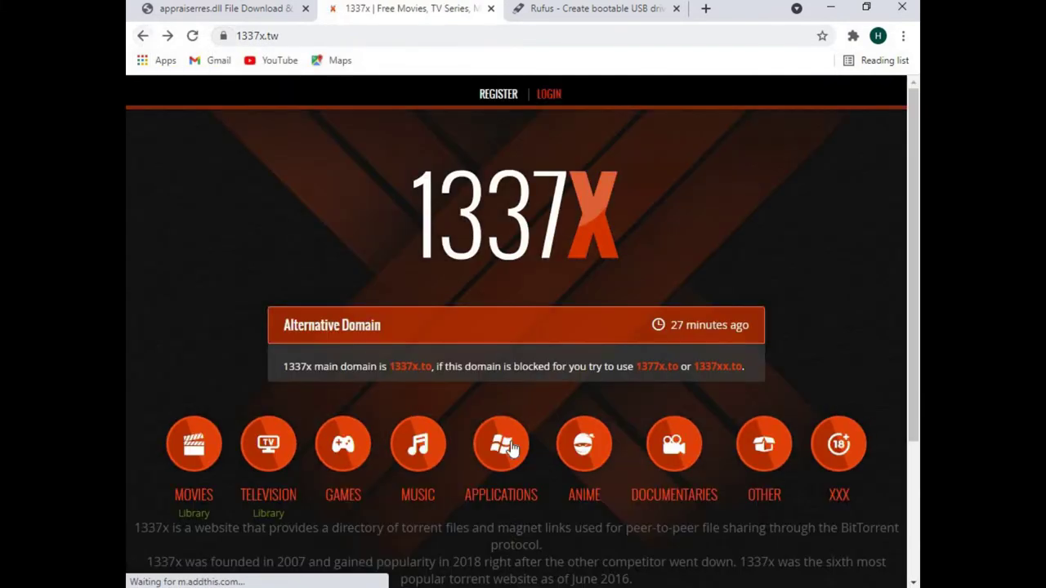
{"action": "left_click", "coordinate": [144, 37]}
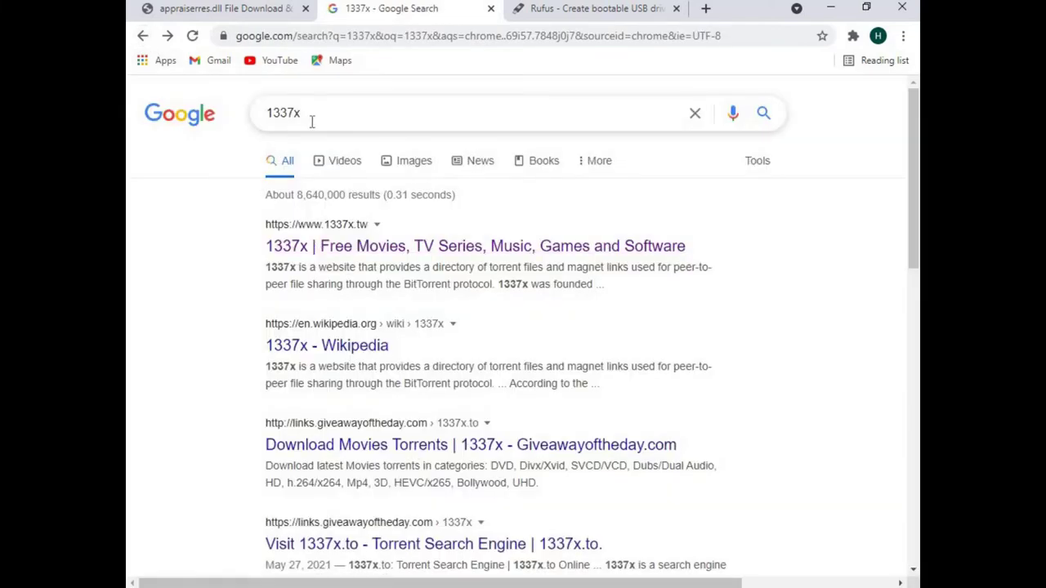
{"action": "left_click", "coordinate": [365, 248]}
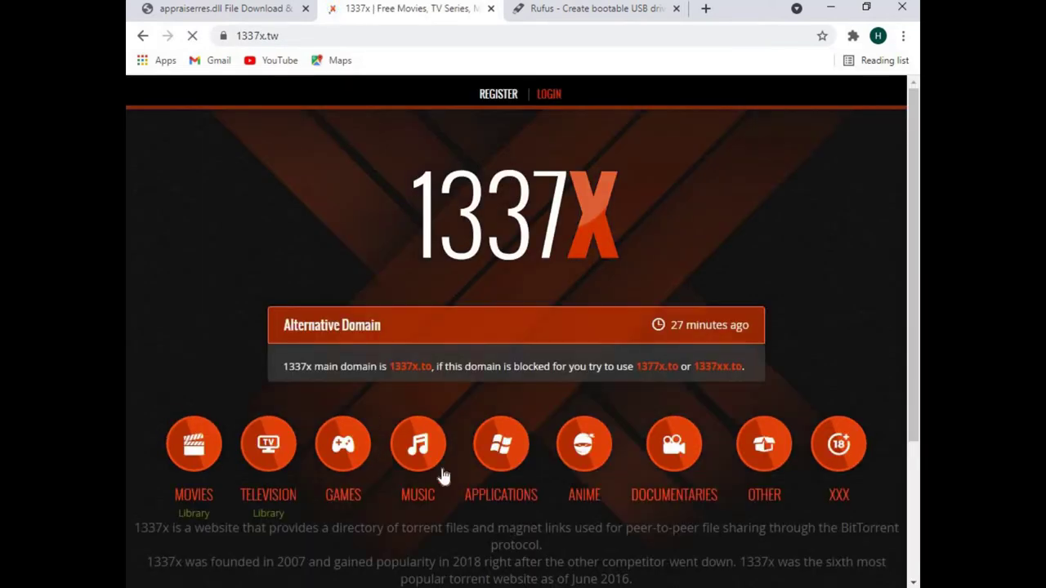
{"action": "left_click", "coordinate": [498, 454]}
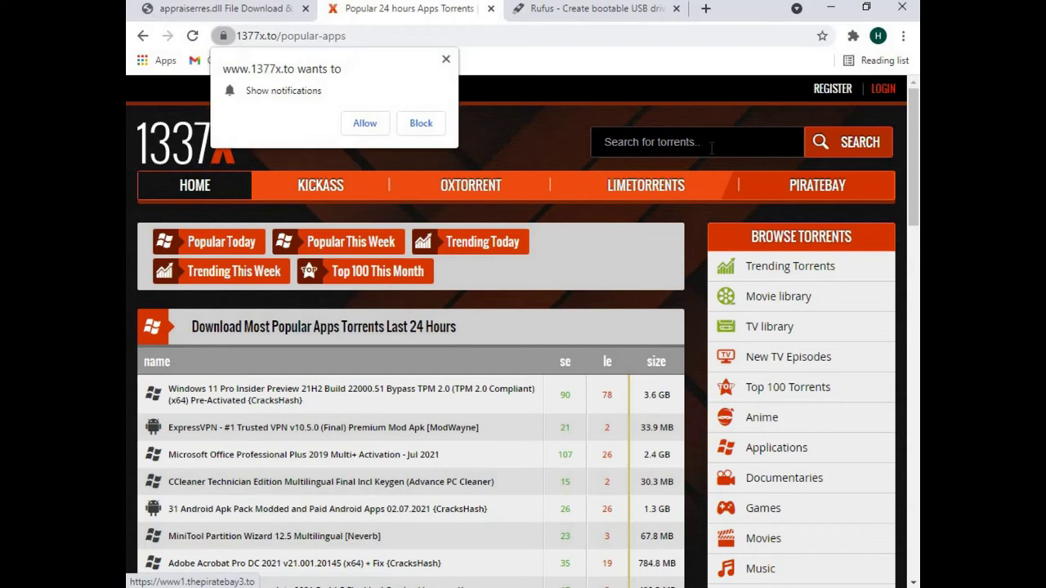
Step: Search the torrent site for "windows 11"
{"action": "left_click", "coordinate": [696, 148]}
{"action": "type", "text": "w"}
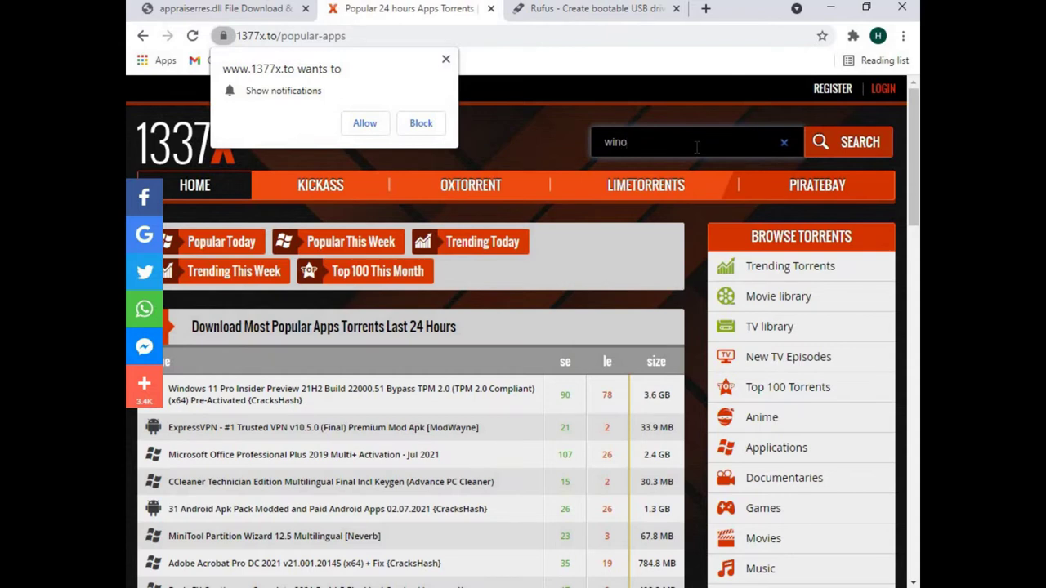
{"action": "type", "text": "ino"}
{"action": "key", "text": "BackSpace"}
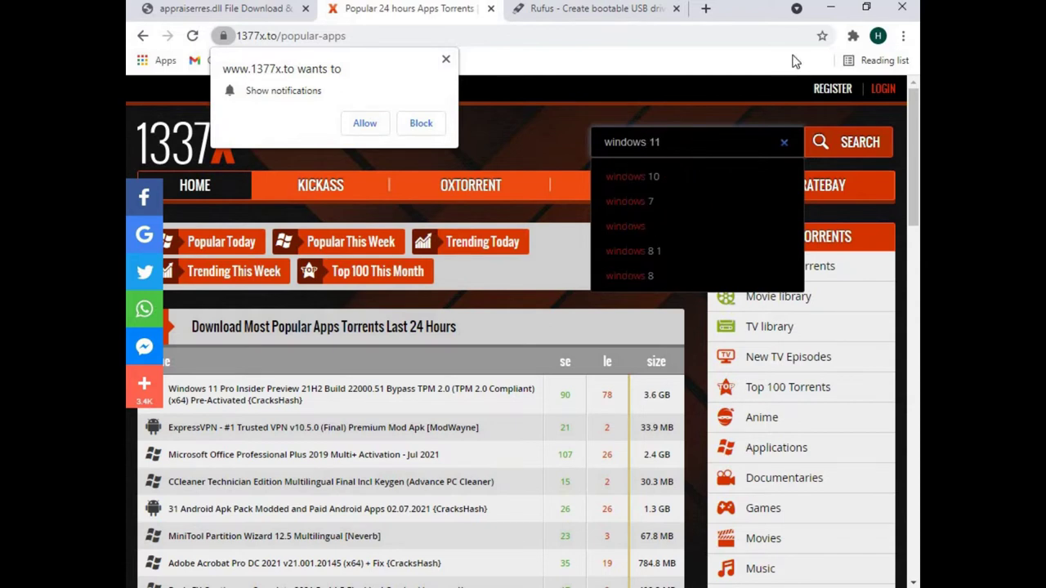
{"action": "left_click", "coordinate": [846, 155]}
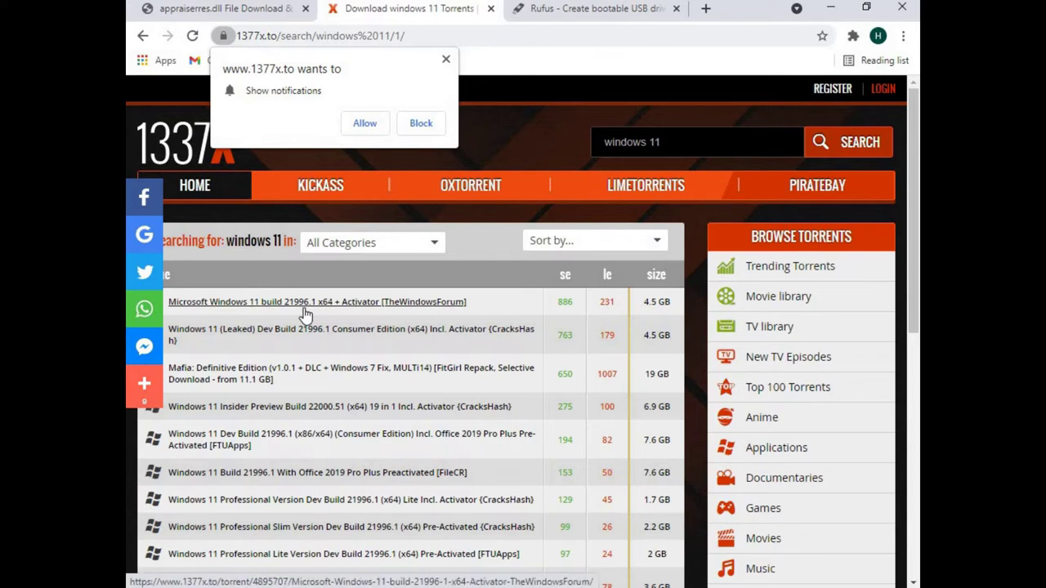
Step: Review the Rufus website's introduction and its Rufus 3.14 download section, and minimize the browser
{"action": "left_click", "coordinate": [517, 18]}
{"action": "scroll", "coordinate": [175, 264], "scroll_direction": "up", "scroll_amount": 4}
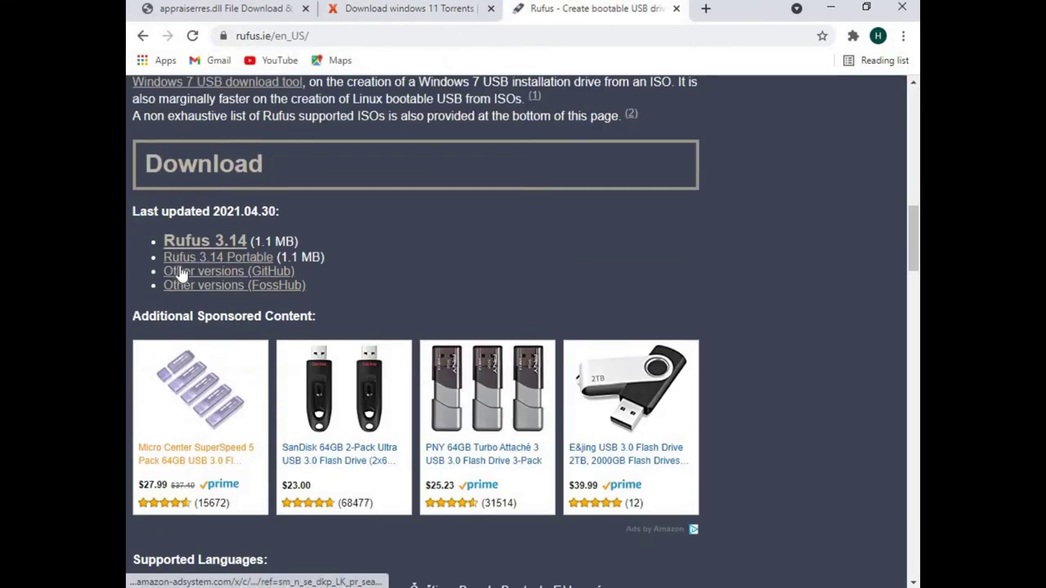
{"action": "scroll", "coordinate": [179, 270], "scroll_direction": "up", "scroll_amount": 8}
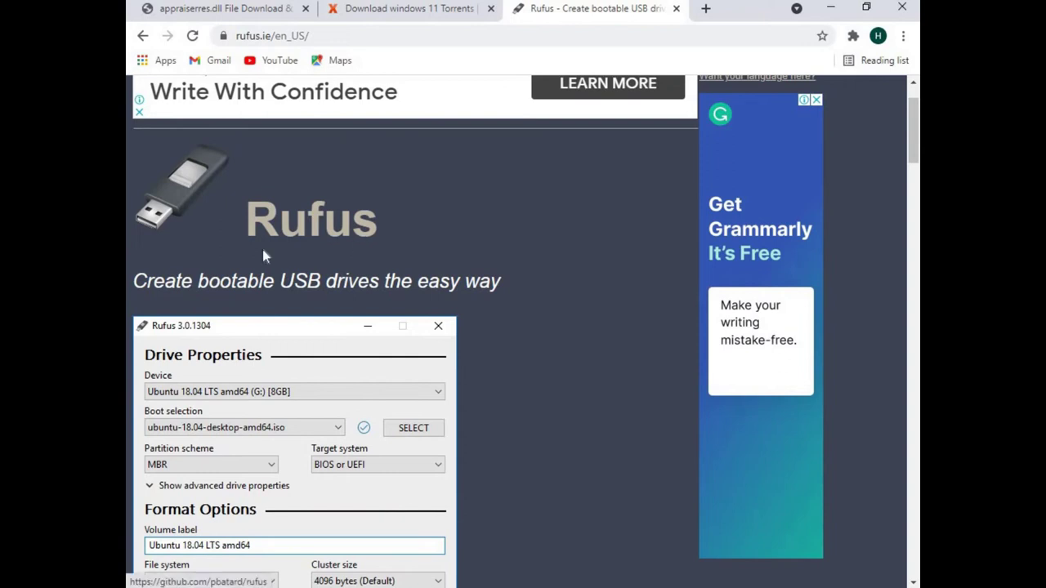
{"action": "scroll", "coordinate": [258, 250], "scroll_direction": "down", "scroll_amount": 10}
{"action": "scroll", "coordinate": [257, 258], "scroll_direction": "down", "scroll_amount": 3}
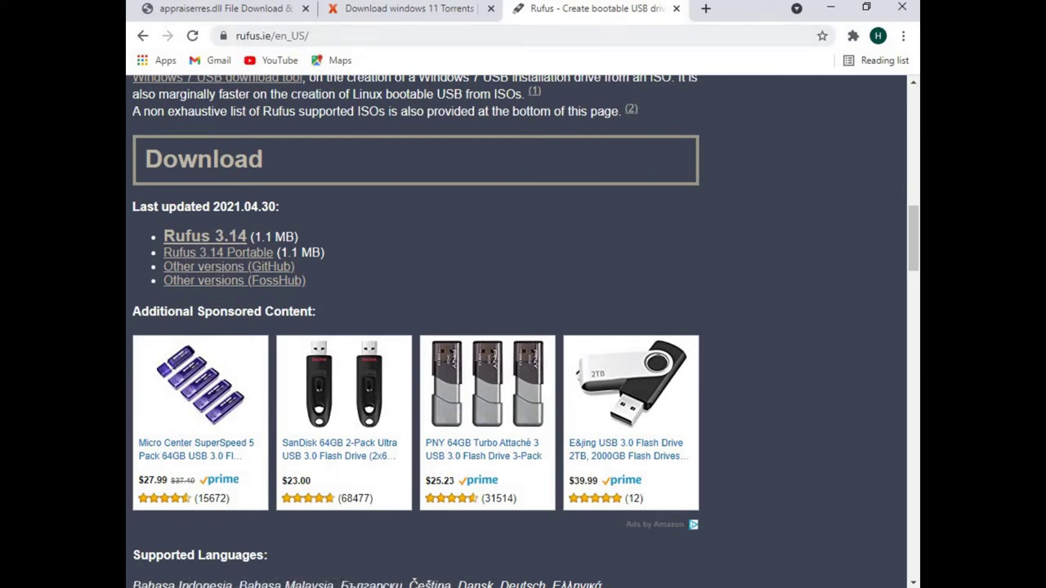
{"action": "left_click", "coordinate": [830, 7]}
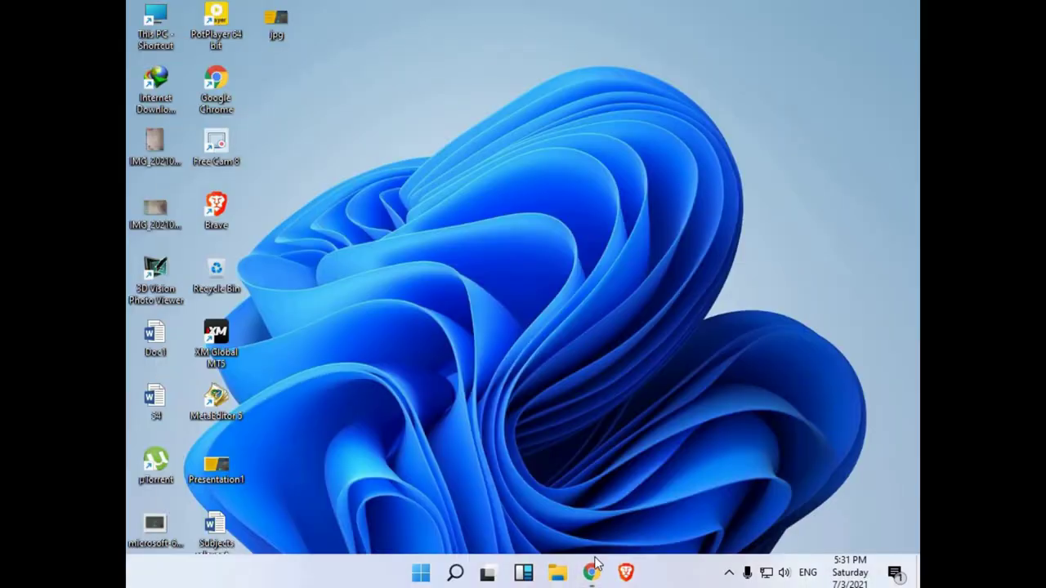
Step: Open File Explorer maximized and view the contents of the Windows 11 build 21996.1 x64 folder on New Volume (D:)
{"action": "left_click", "coordinate": [563, 574]}
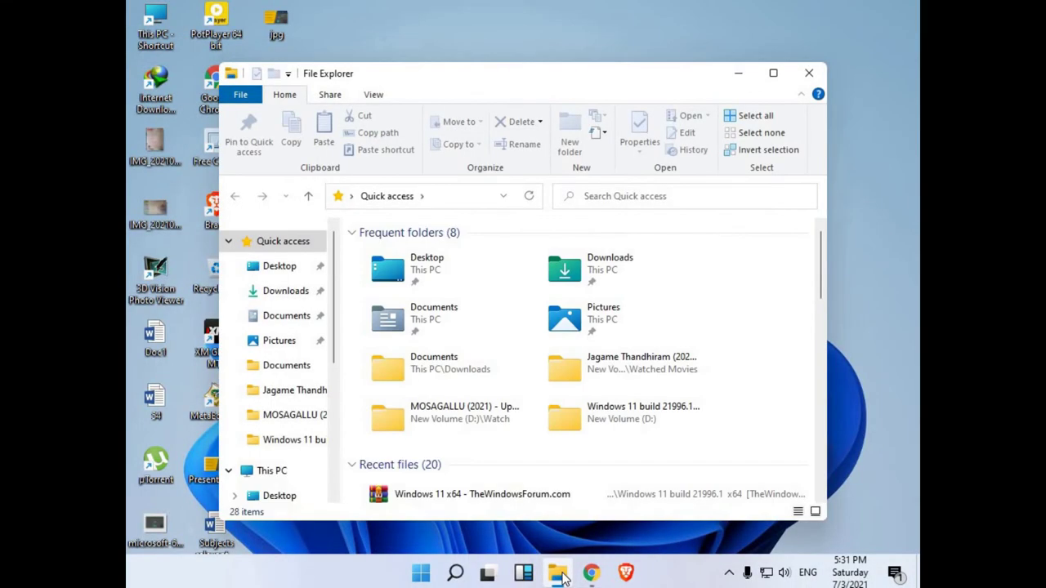
{"action": "left_click", "coordinate": [772, 72]}
{"action": "left_click", "coordinate": [190, 399]}
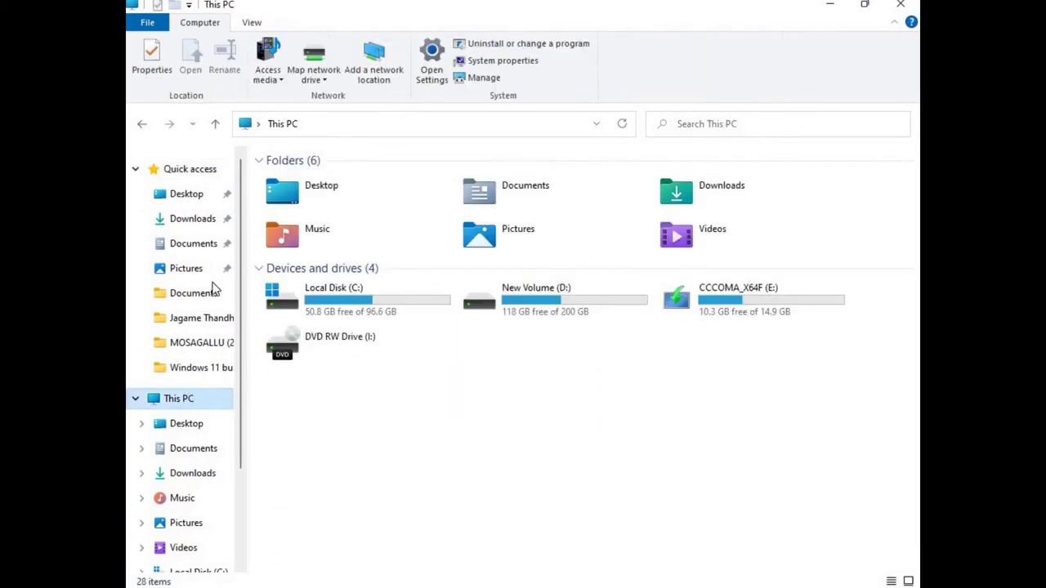
{"action": "double_click", "coordinate": [589, 303]}
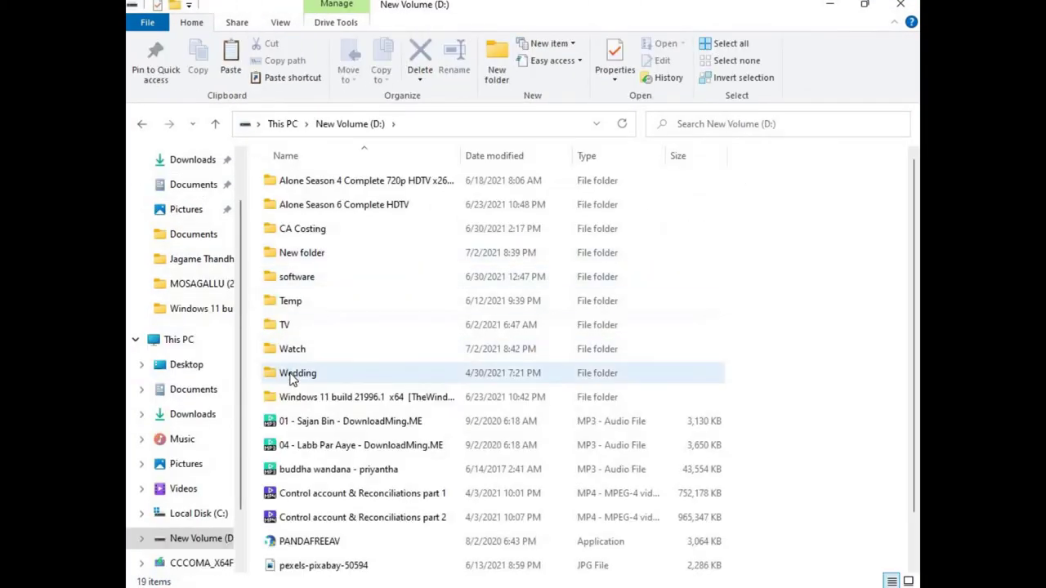
{"action": "double_click", "coordinate": [312, 401]}
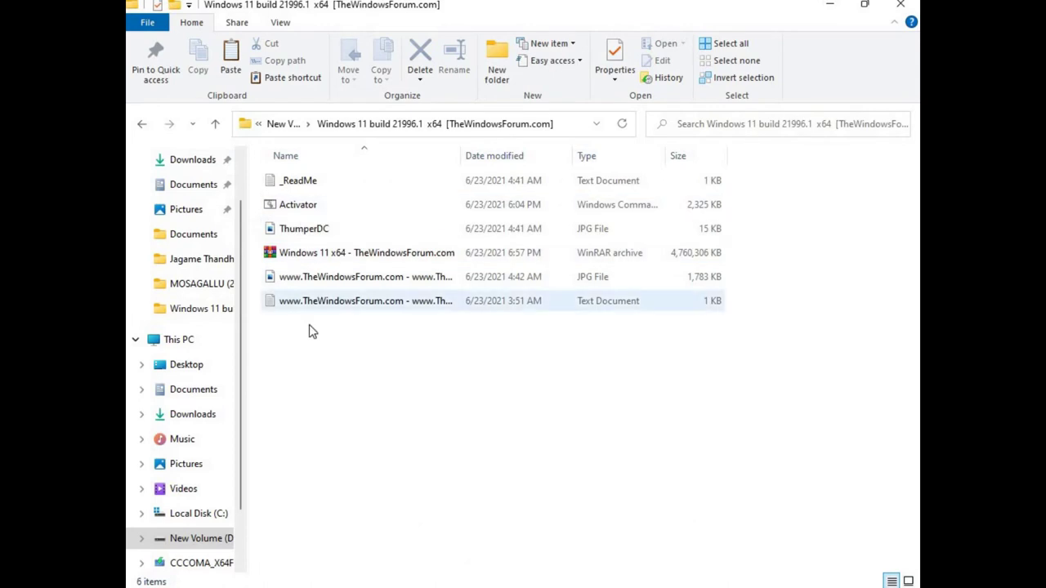
Step: Return to New Volume (D:) and view the appraiserres files in the Compressed folder inside New folder
{"action": "left_click", "coordinate": [144, 124]}
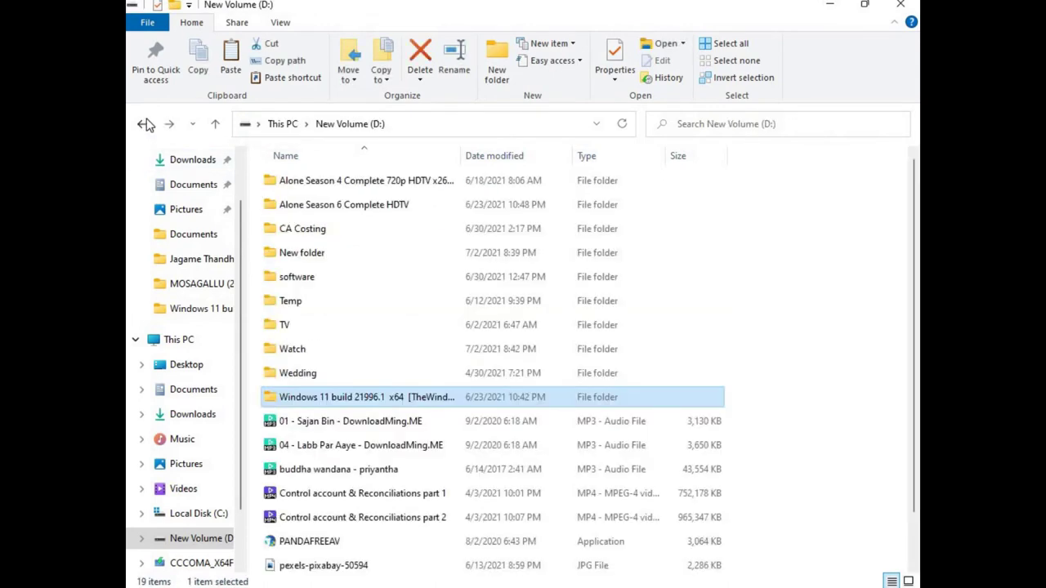
{"action": "double_click", "coordinate": [290, 259]}
{"action": "double_click", "coordinate": [287, 209]}
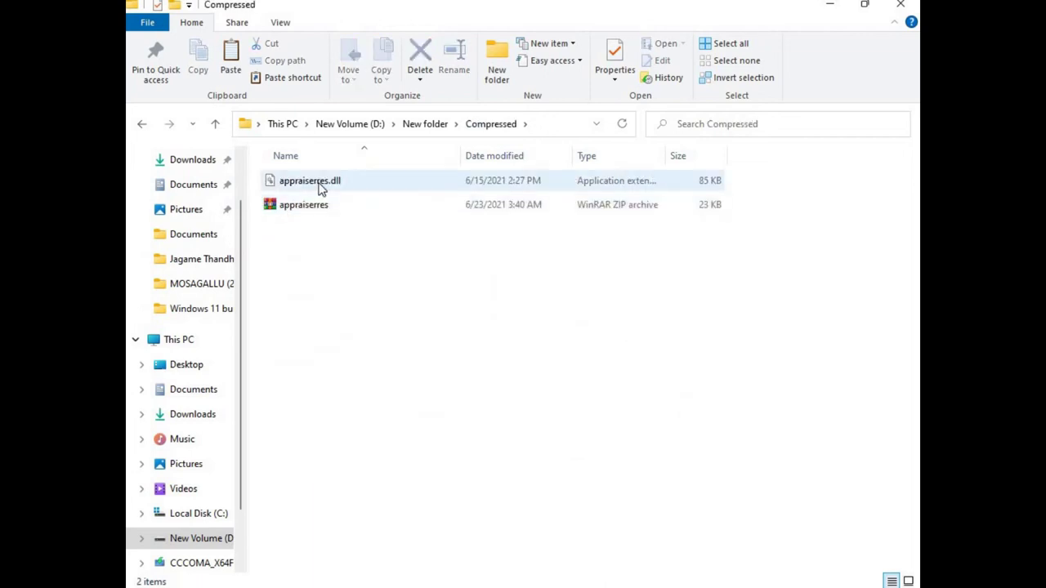
Step: Launch rufus-3.14 from the Programs folder inside New folder
{"action": "left_click", "coordinate": [141, 126]}
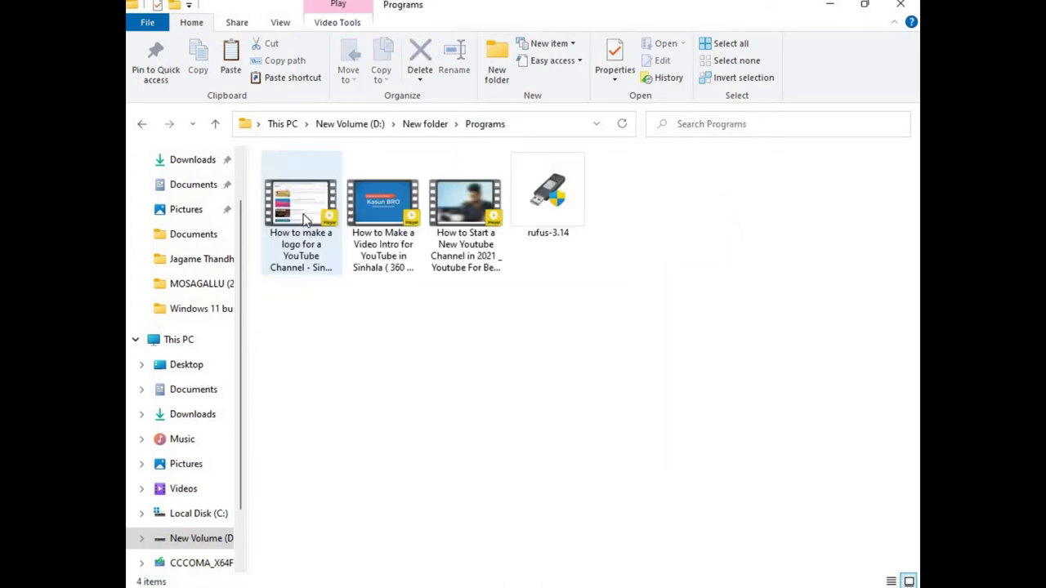
{"action": "double_click", "coordinate": [303, 277]}
{"action": "left_click", "coordinate": [566, 223]}
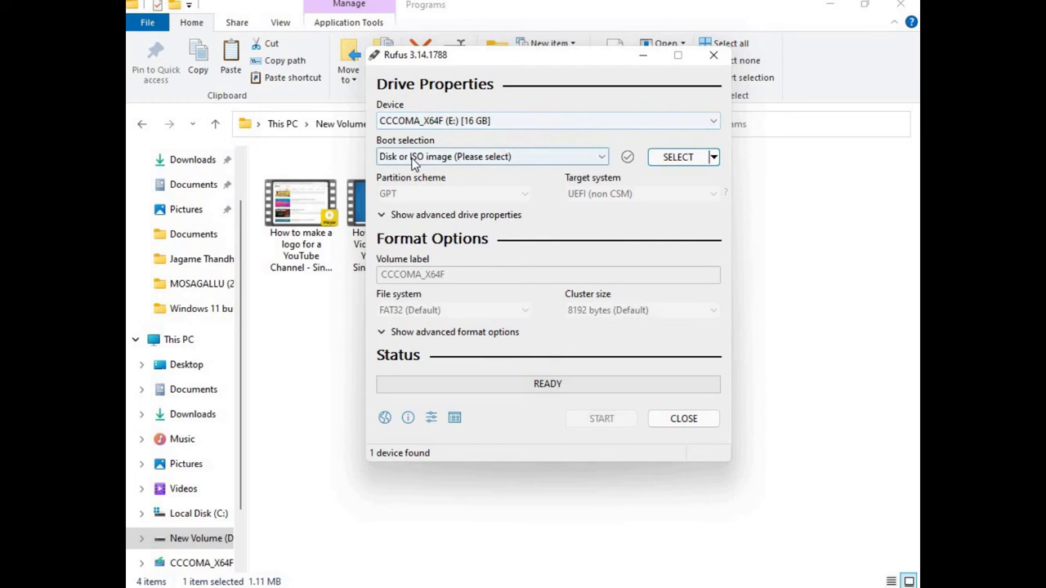
Step: View the Windows 11 x64 image offered for Rufus's boot selection, dismiss the file chooser without picking it, and close Rufus
{"action": "left_click", "coordinate": [684, 163]}
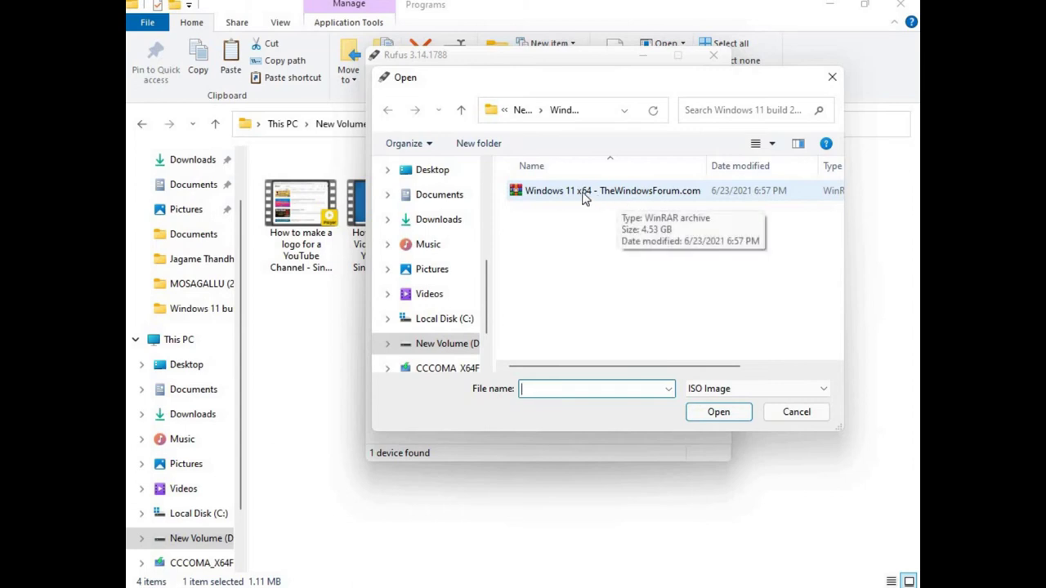
{"action": "left_click", "coordinate": [831, 77]}
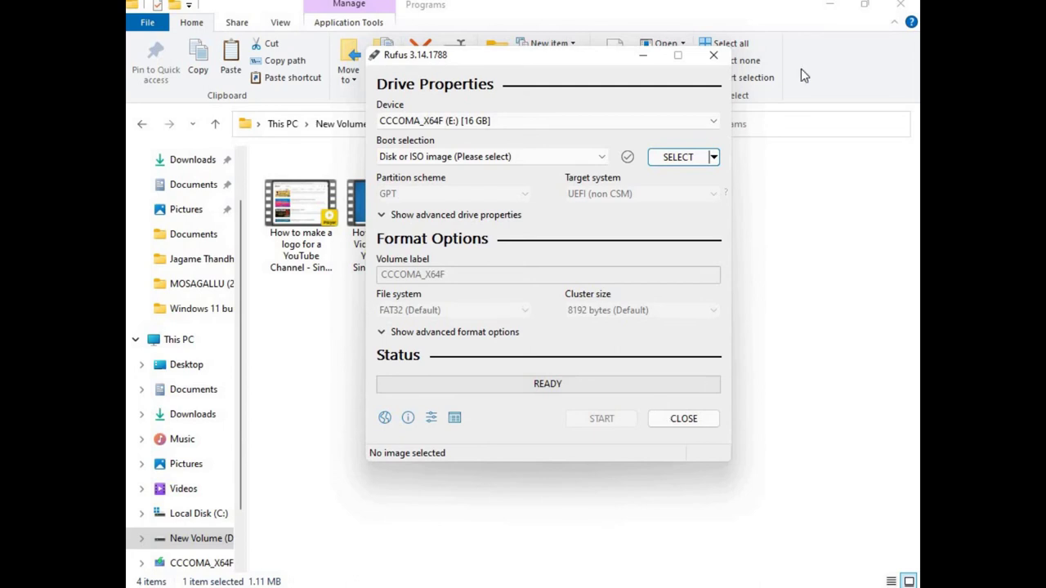
{"action": "left_click", "coordinate": [719, 55]}
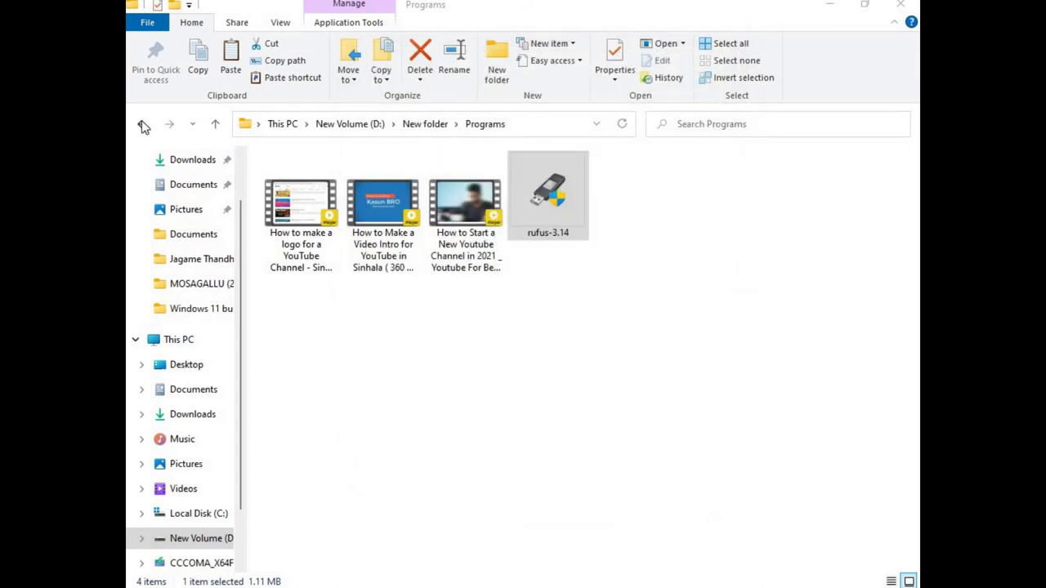
Step: View the contents of CCCOMA_X64F (E:), and copy appraiserres.dll from the Compressed folder inside New folder on New Volume (D:)
{"action": "left_click", "coordinate": [160, 343]}
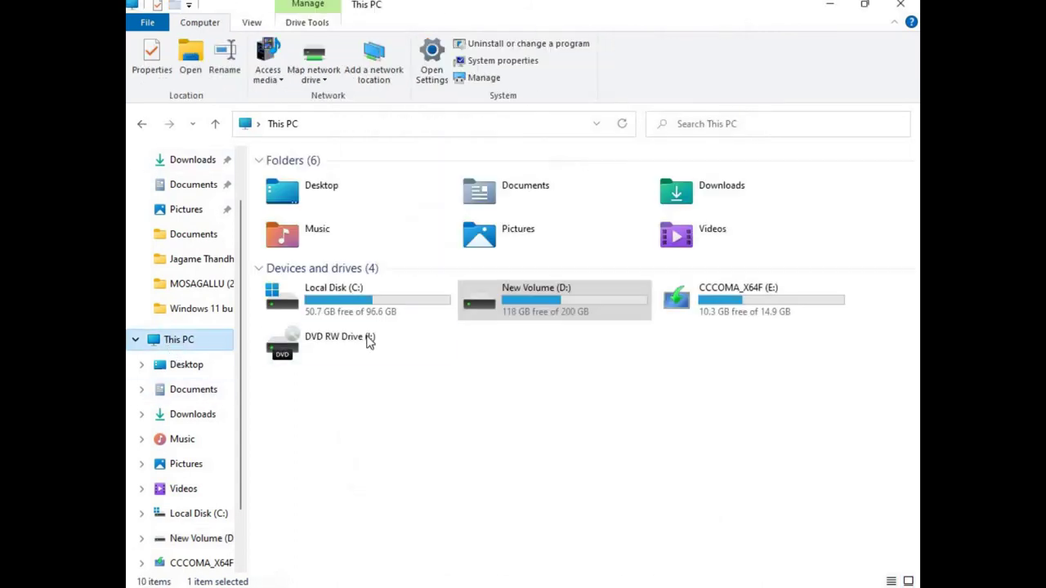
{"action": "double_click", "coordinate": [737, 310]}
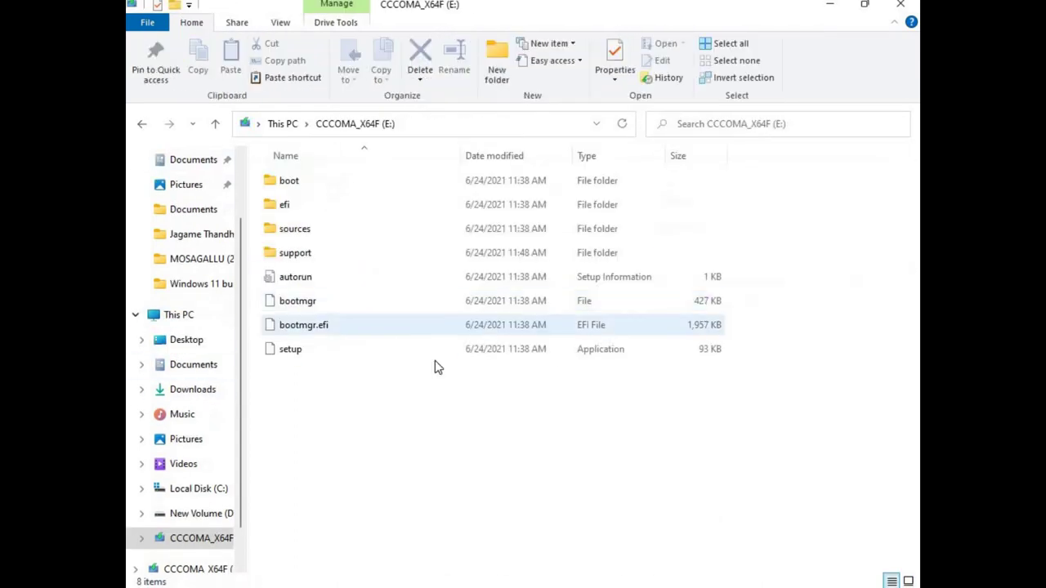
{"action": "left_click", "coordinate": [166, 316]}
{"action": "double_click", "coordinate": [470, 298]}
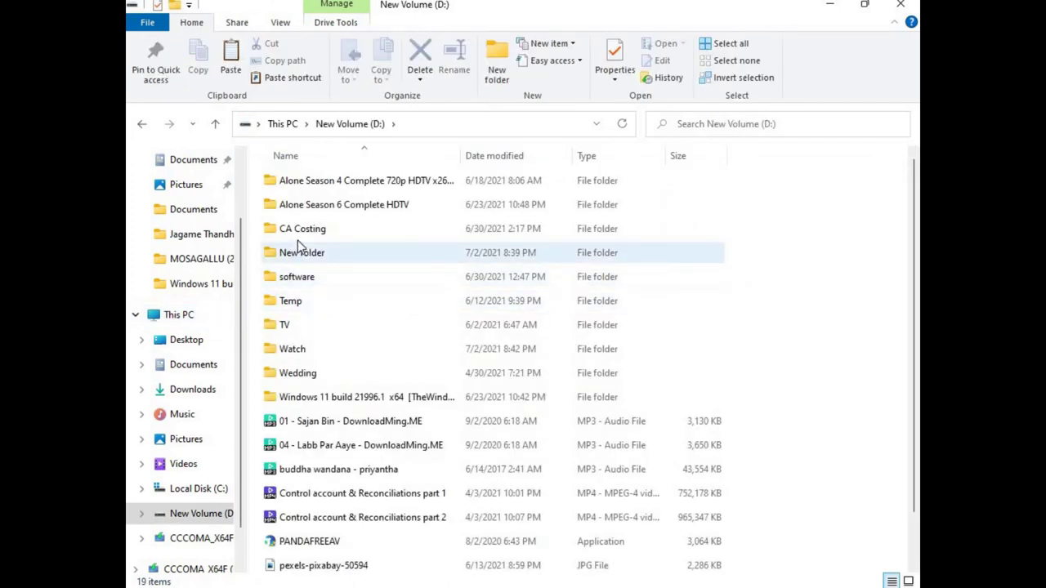
{"action": "double_click", "coordinate": [303, 253]}
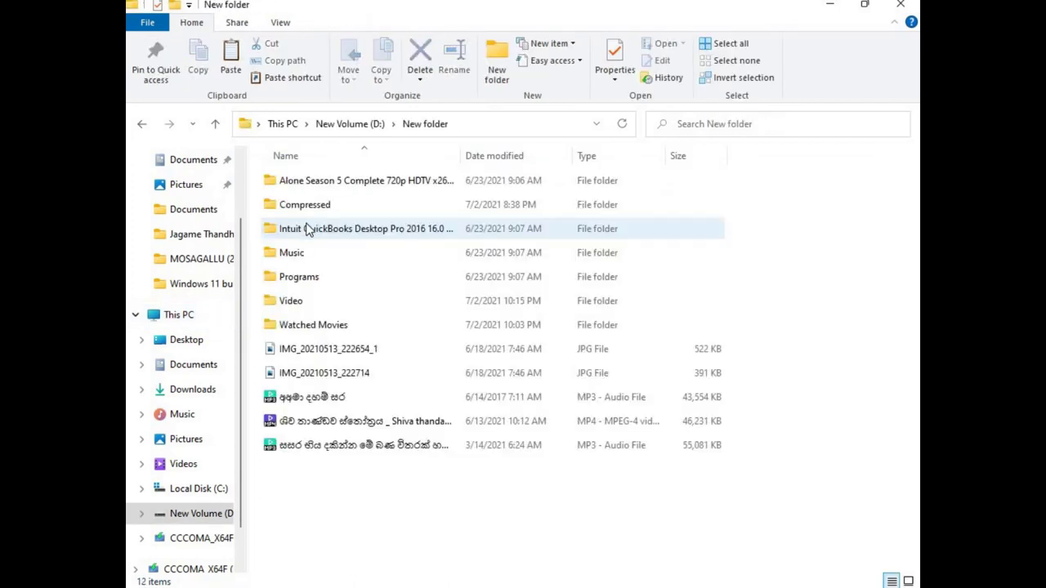
{"action": "double_click", "coordinate": [306, 209]}
{"action": "right_click", "coordinate": [296, 181]}
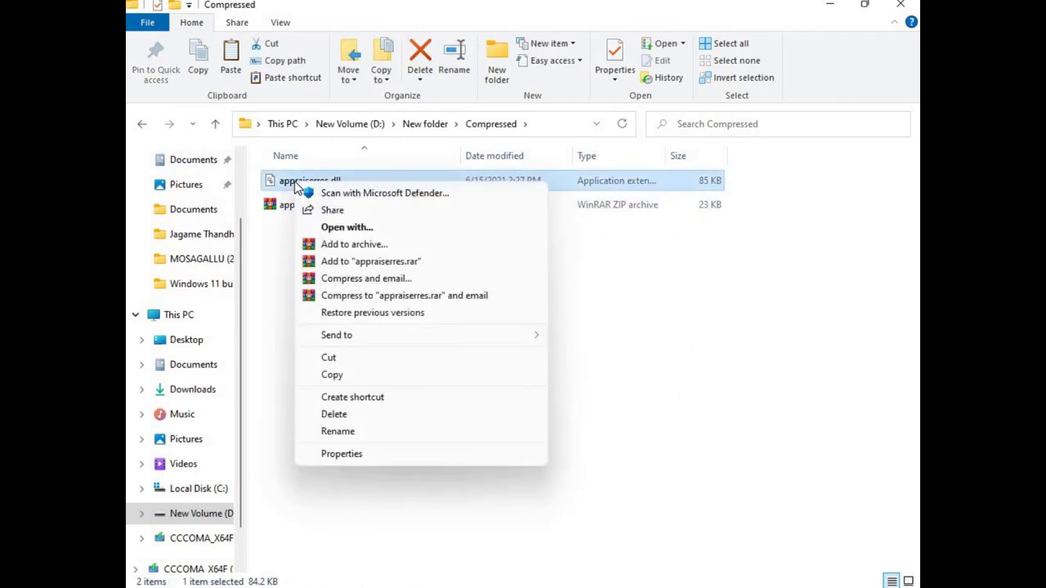
{"action": "left_click", "coordinate": [333, 373]}
Step: Paste the copied appraiserres.dll into the sources folder on CCCOMA_X64F (E:), replacing the existing file
{"action": "left_click", "coordinate": [184, 317]}
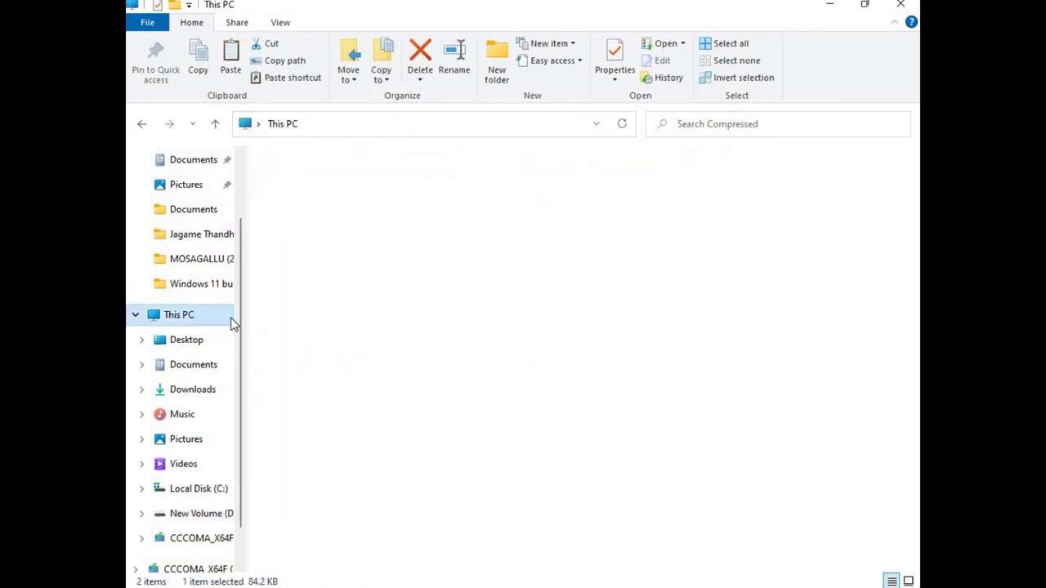
{"action": "double_click", "coordinate": [690, 306]}
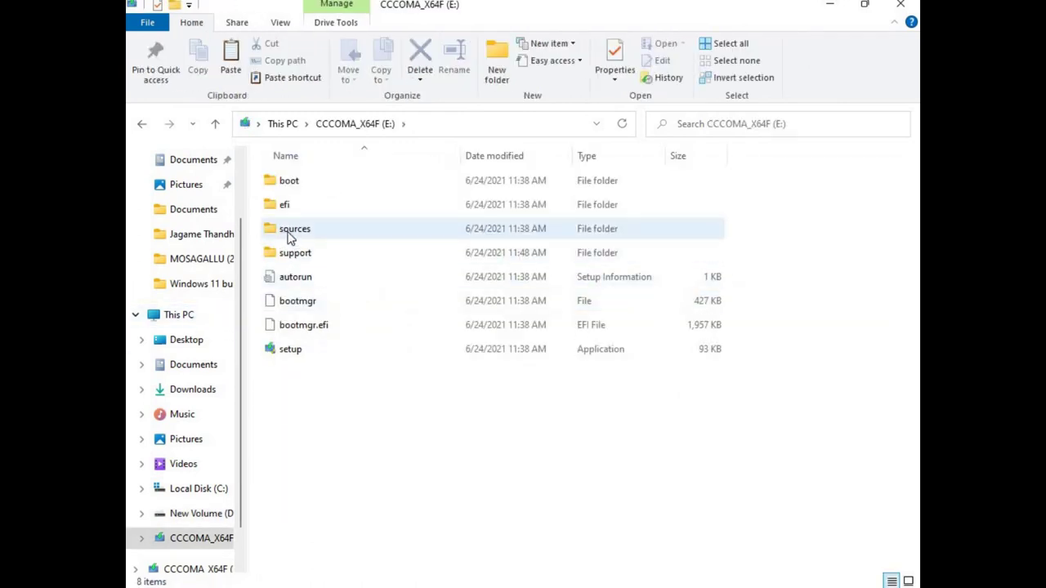
{"action": "right_click", "coordinate": [287, 236]}
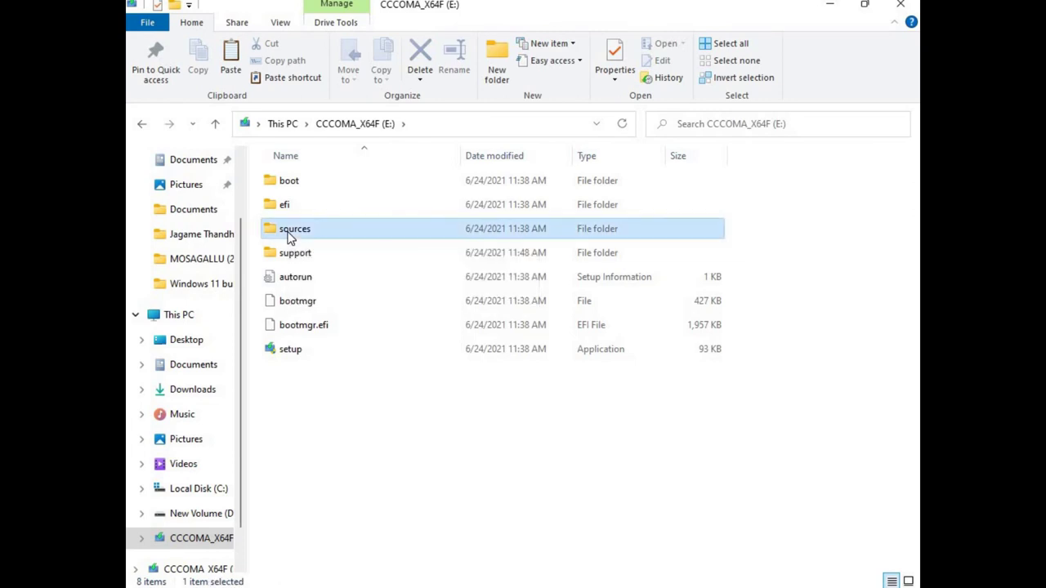
{"action": "left_click", "coordinate": [319, 499]}
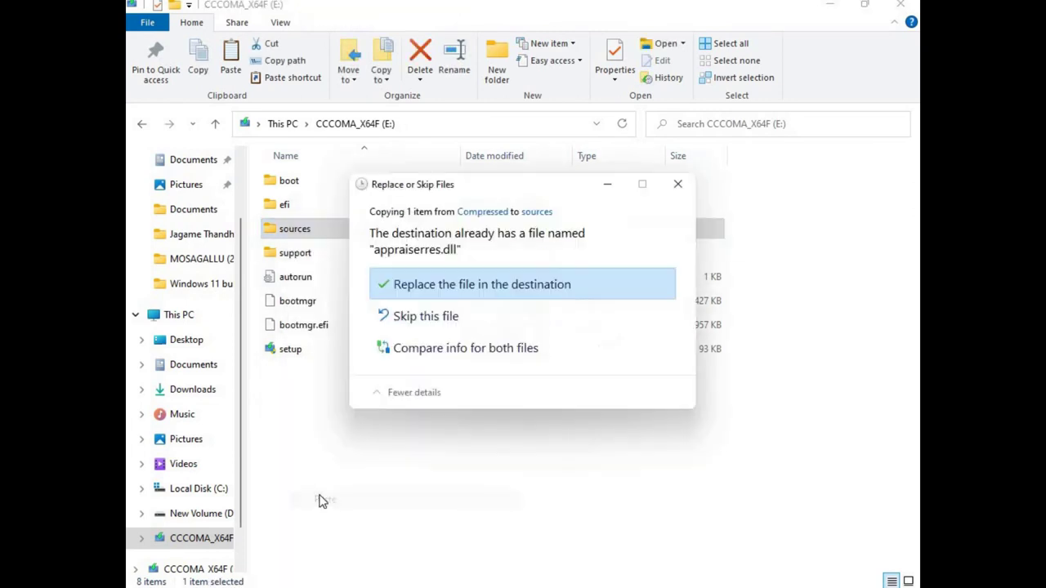
{"action": "left_click", "coordinate": [459, 290]}
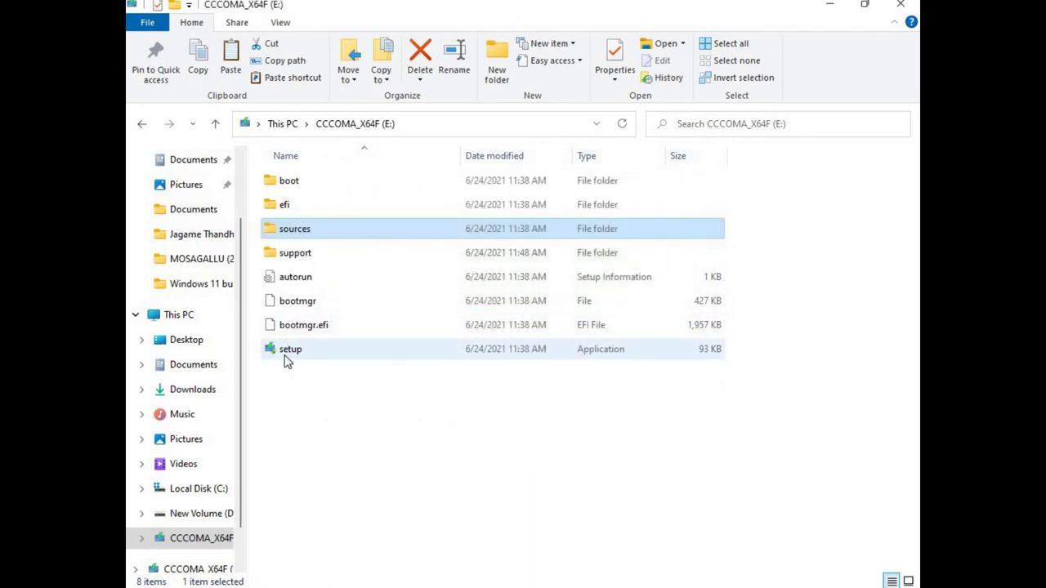
Step: Return to This PC, view the contents of the CCCOMA_X64F (E:) drive again, and minimize File Explorer
{"action": "left_click", "coordinate": [144, 126]}
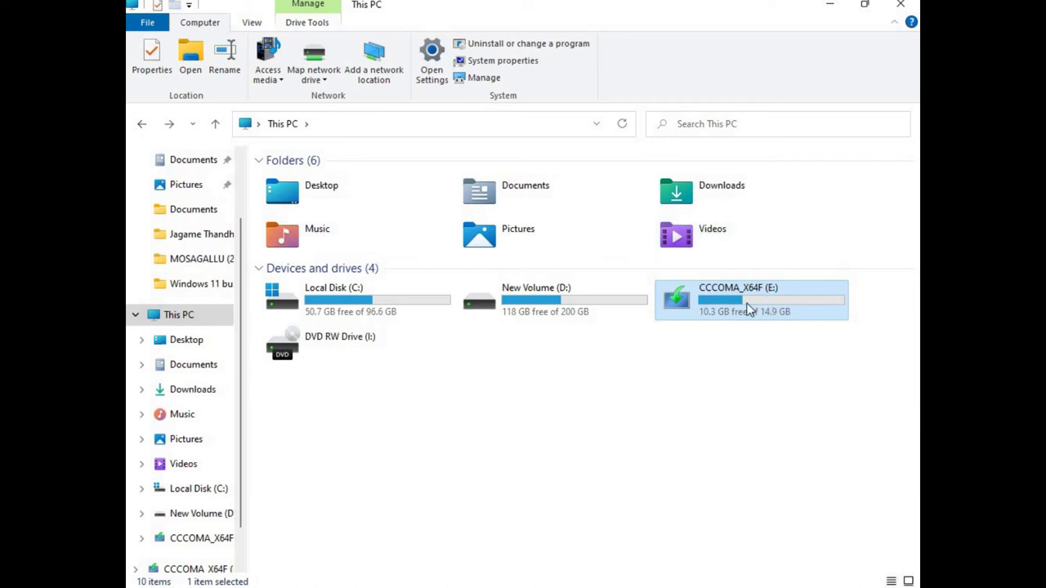
{"action": "double_click", "coordinate": [749, 307]}
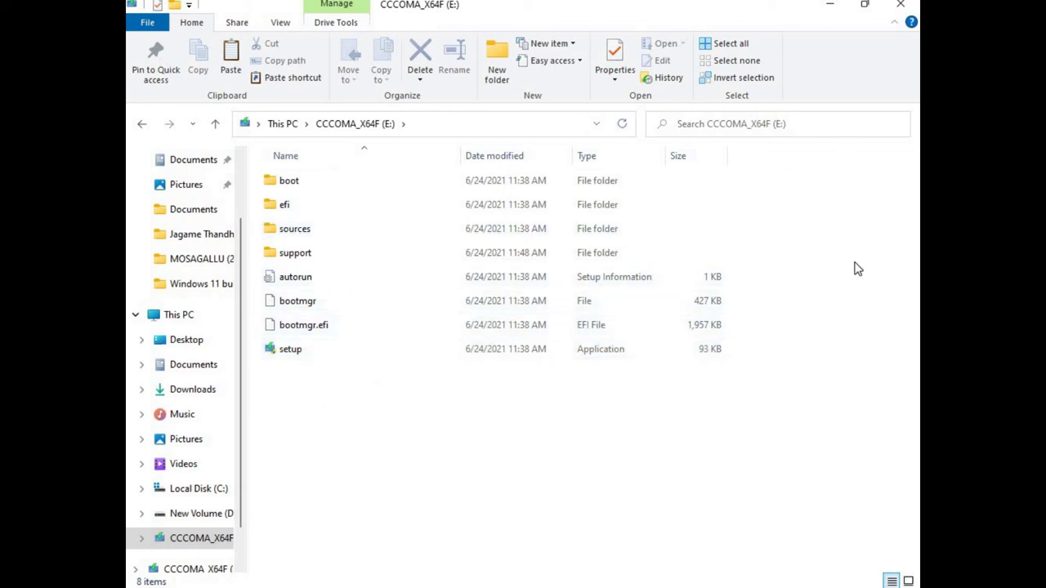
{"action": "left_click", "coordinate": [832, 8]}
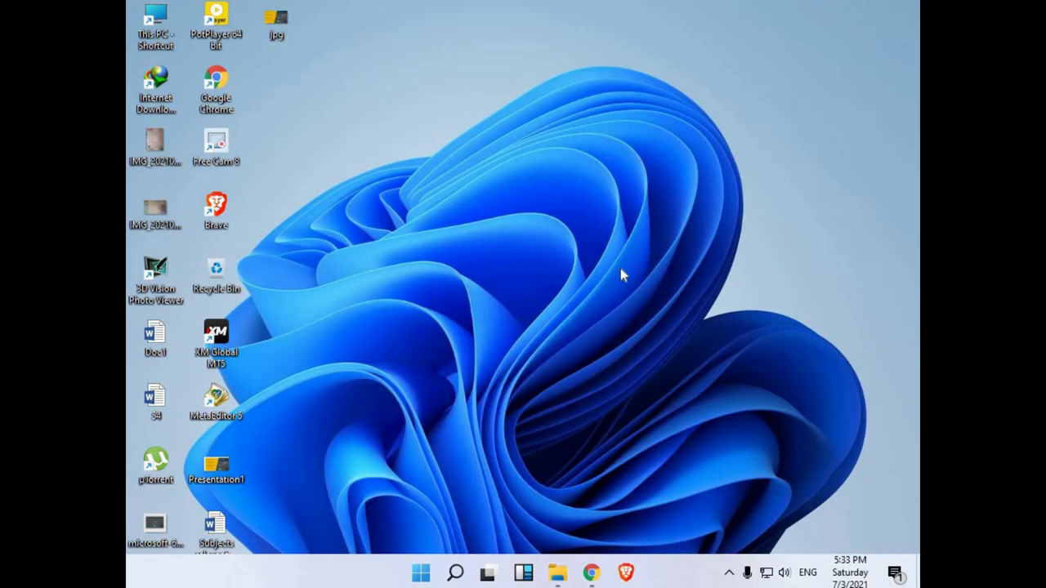